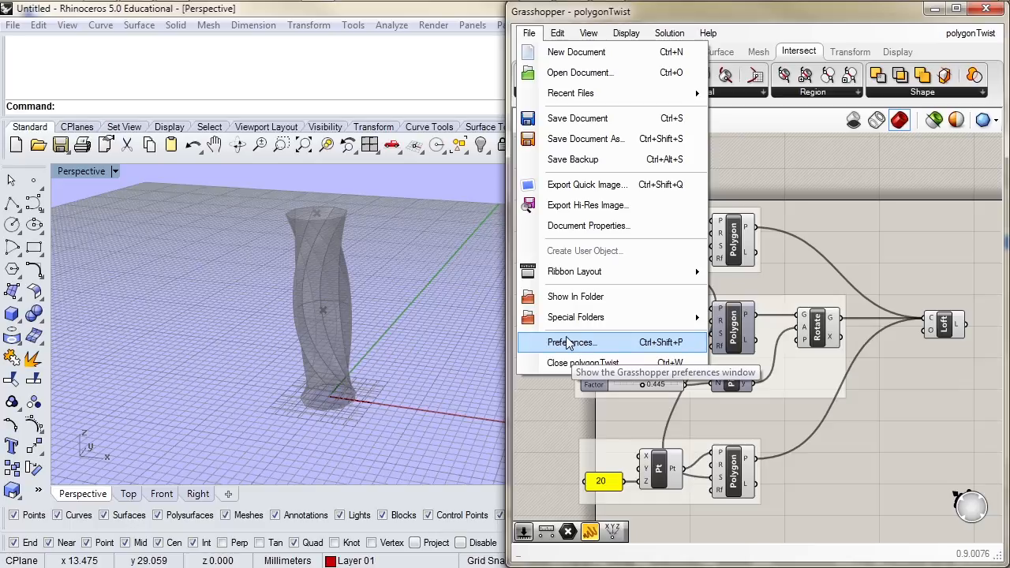
# Open the Grasshopper preferences beside the definition and look through the Display and Fonts settings
pyautogui.click(545, 397)
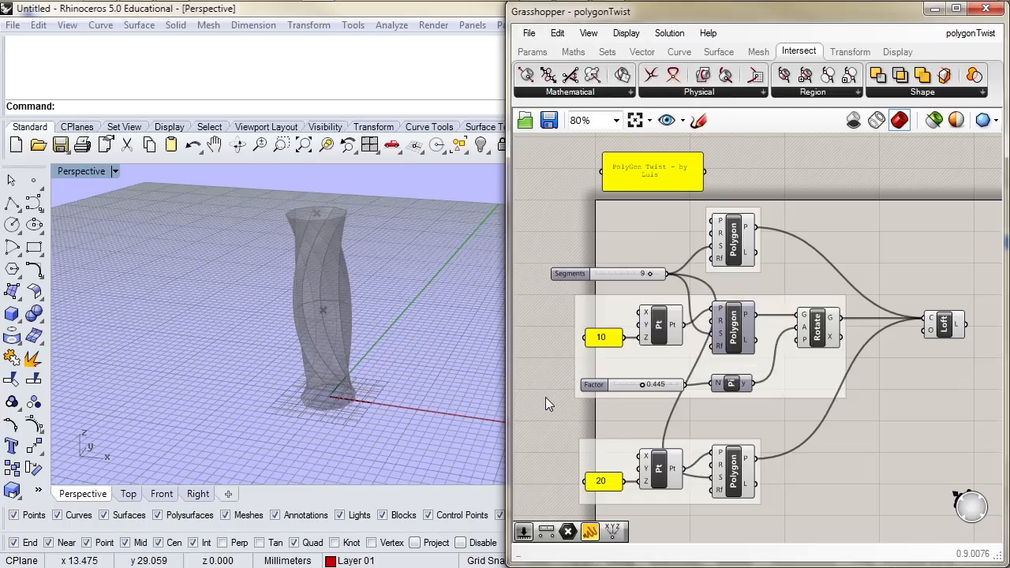
pyautogui.rightClick(575, 211)
pyautogui.click(619, 477)
pyautogui.moveTo(624, 154); pyautogui.dragTo(354, 61)
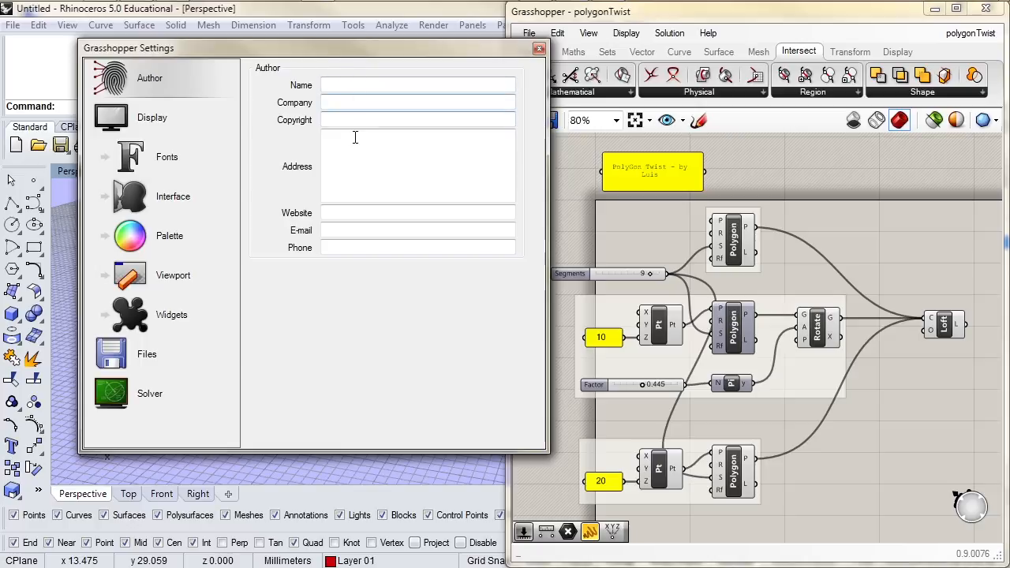
pyautogui.click(172, 116)
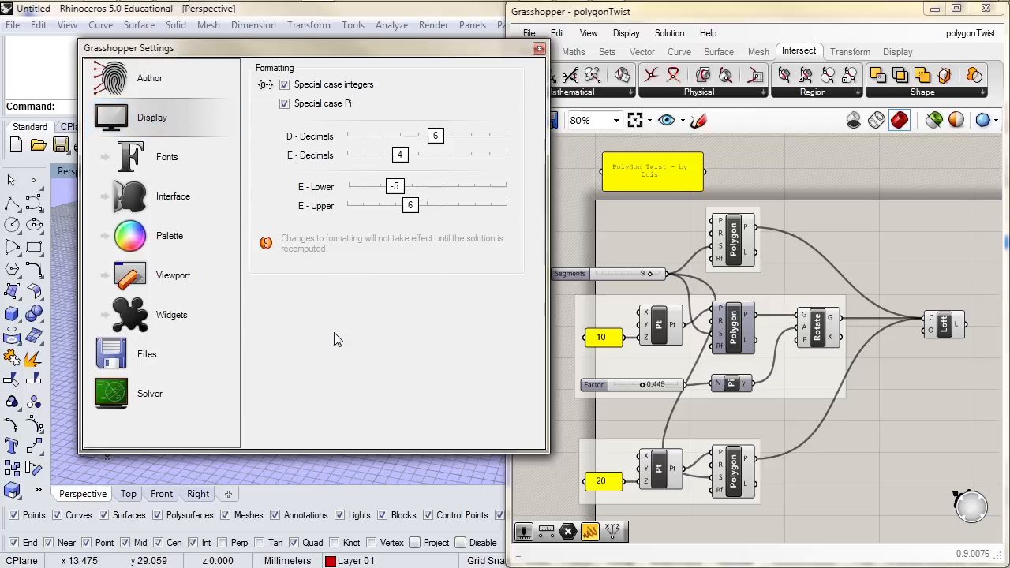
pyautogui.click(175, 159)
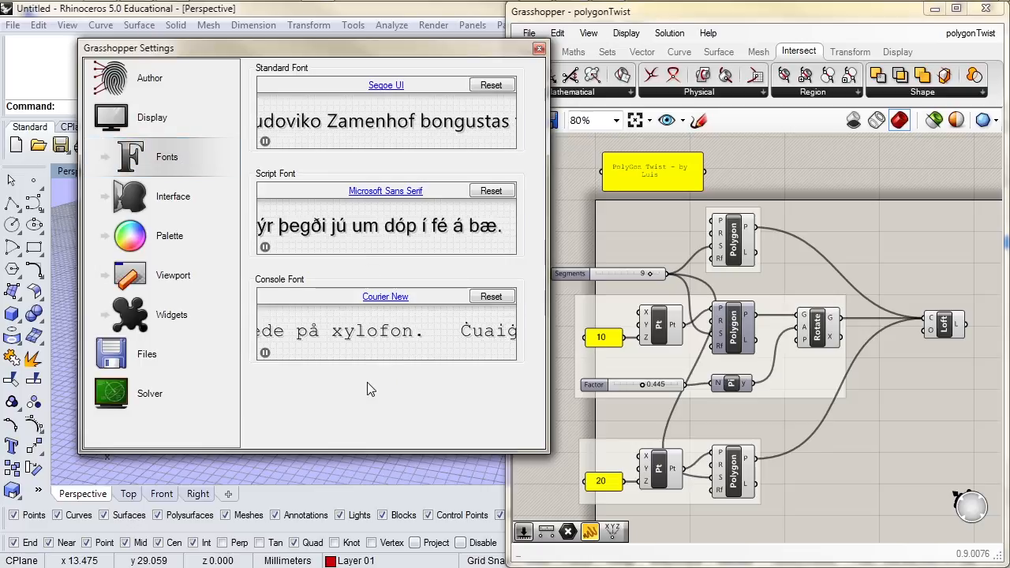
# Enable Show Parameter submenus in the Interface settings and check the top Polygon component's context menu
pyautogui.click(184, 197)
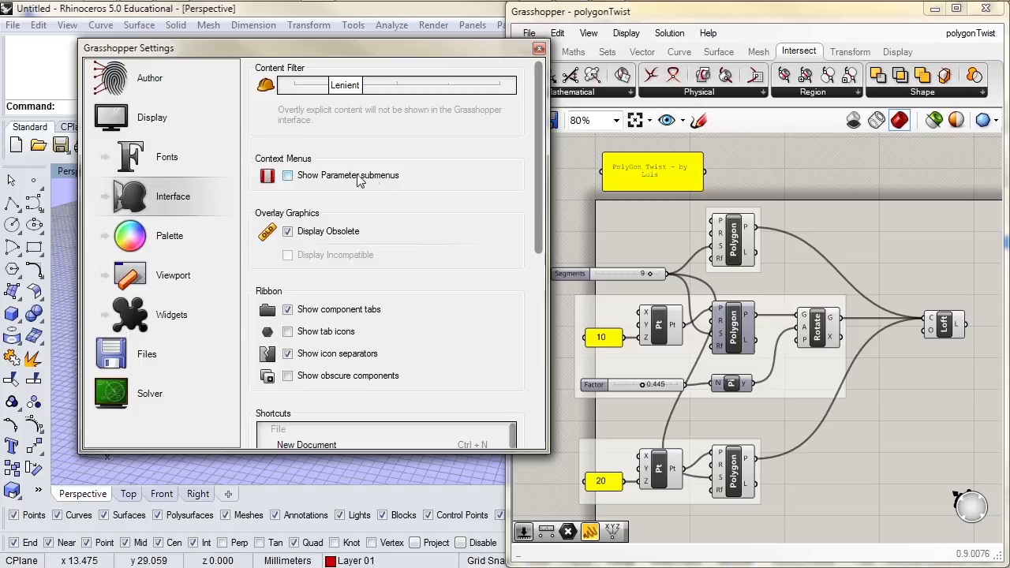
pyautogui.rightClick(733, 243)
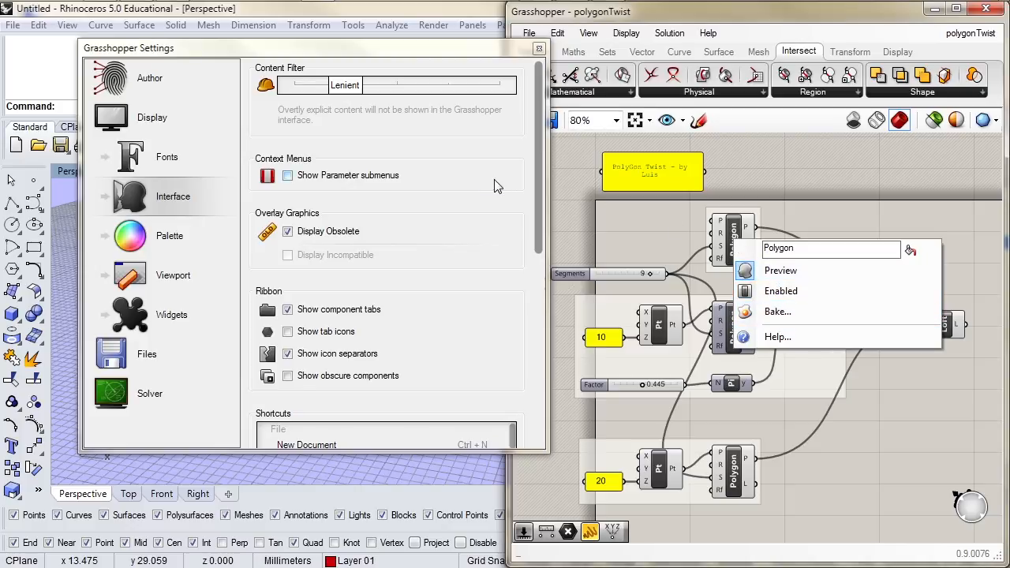
pyautogui.click(352, 175)
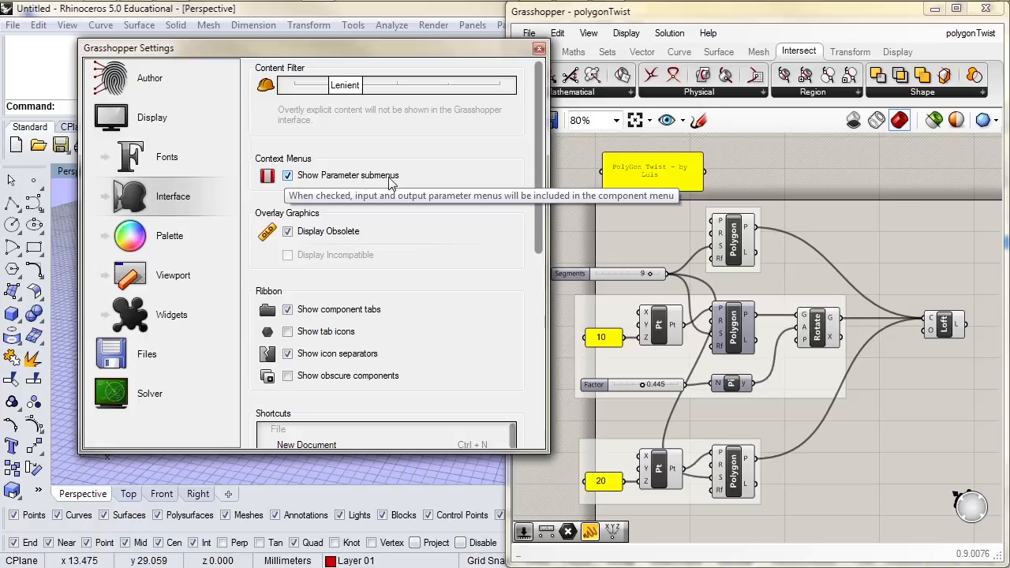
pyautogui.rightClick(734, 244)
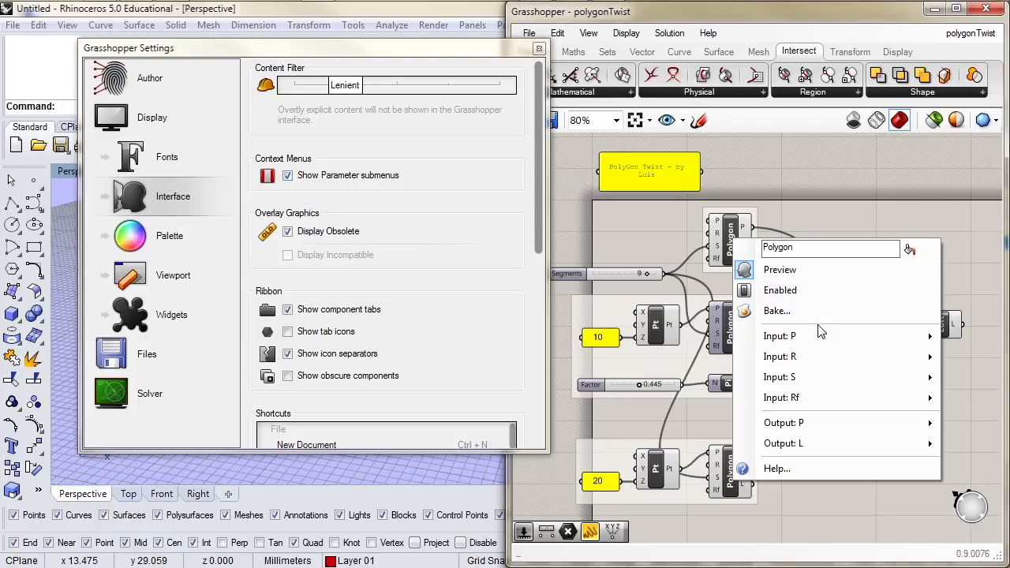
pyautogui.moveTo(817, 341)
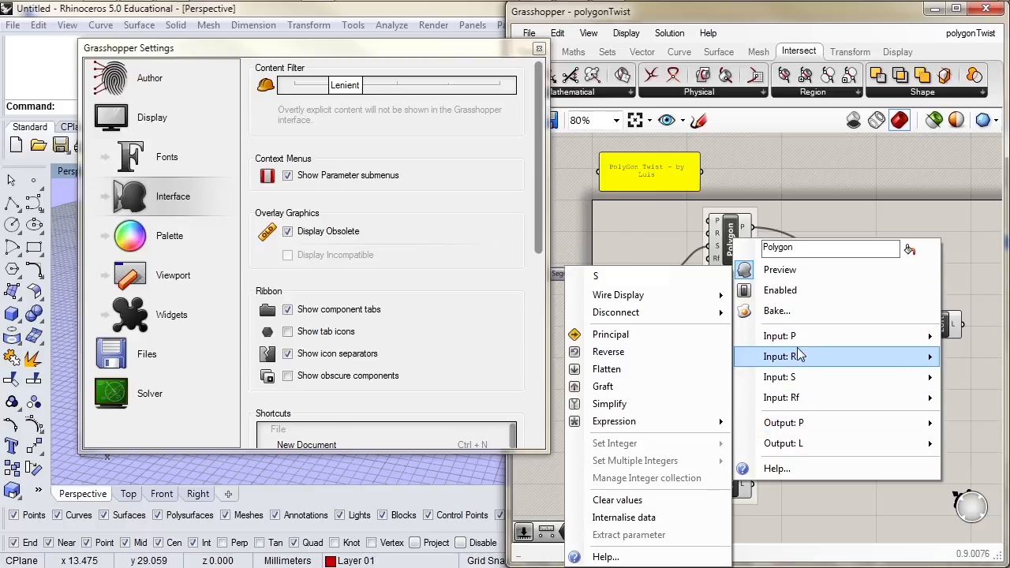
# Switch the ribbon tabs from names to icons with Show tab icons, and turn the option off again
pyautogui.click(530, 198)
pyautogui.moveTo(540, 197); pyautogui.dragTo(535, 263)
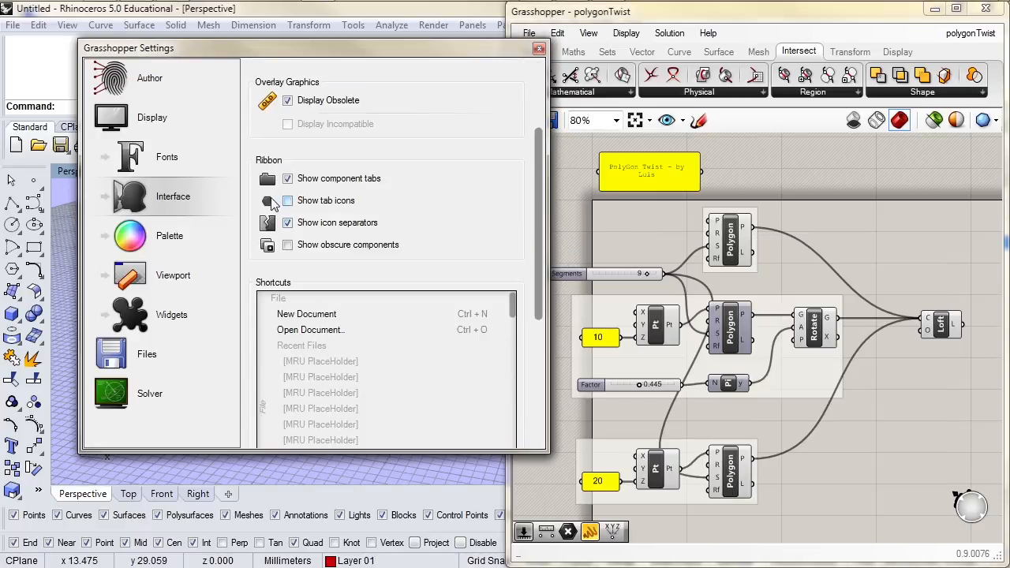
pyautogui.click(320, 207)
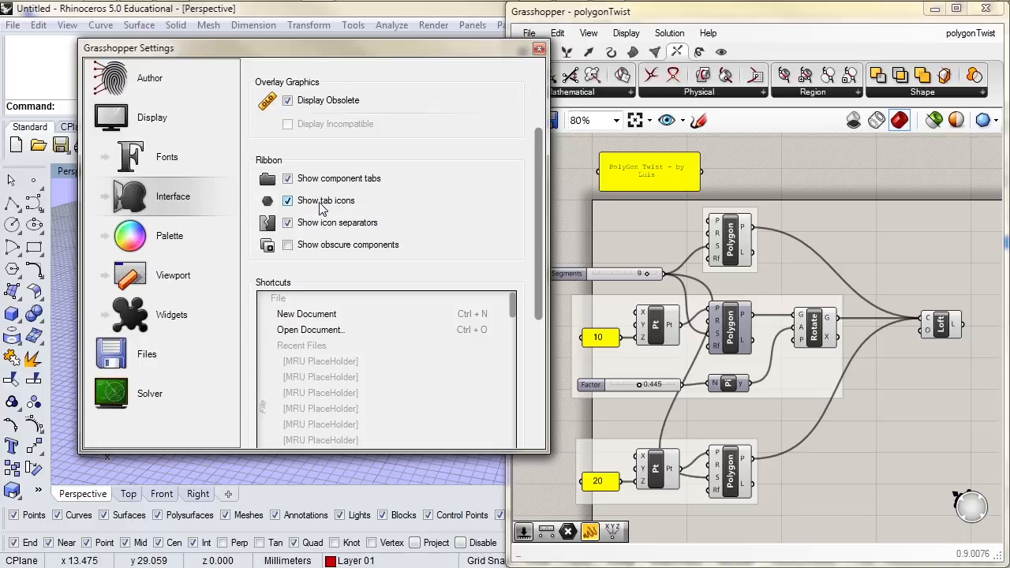
pyautogui.moveTo(399, 44); pyautogui.dragTo(386, 77)
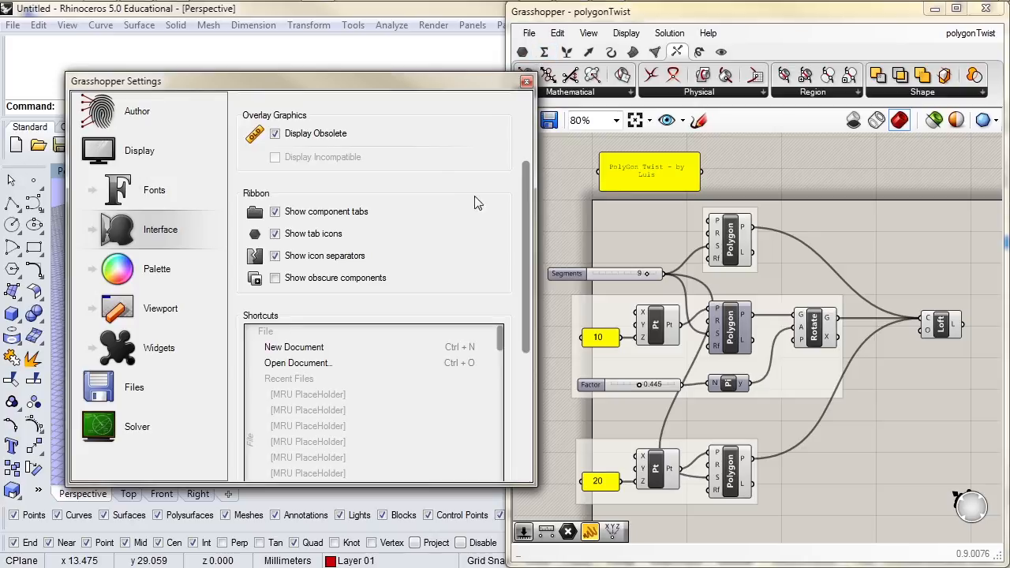
pyautogui.click(305, 235)
# Look through the shortcut and tooltip options of the Interface settings and the capsule colours of the Palette settings
pyautogui.scroll(-5, 518, 316)
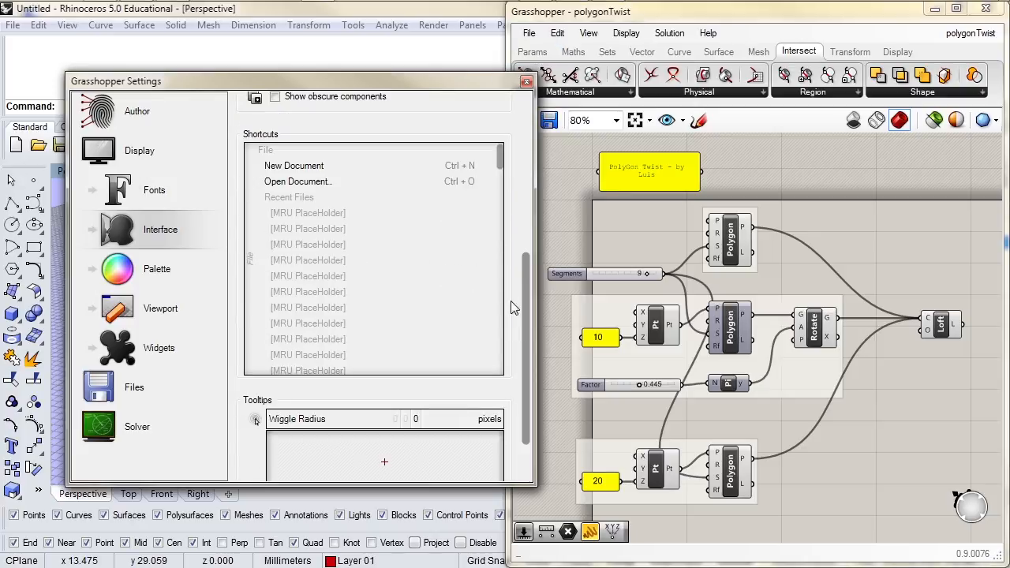
pyautogui.scroll(-1, 528, 348)
pyautogui.click(167, 272)
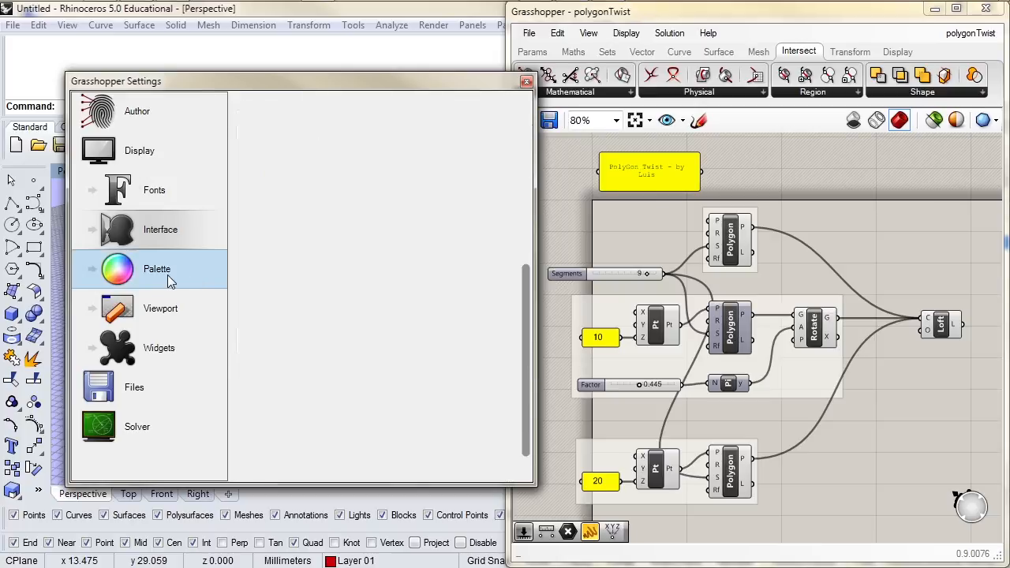
pyautogui.moveTo(526, 273); pyautogui.dragTo(532, 112)
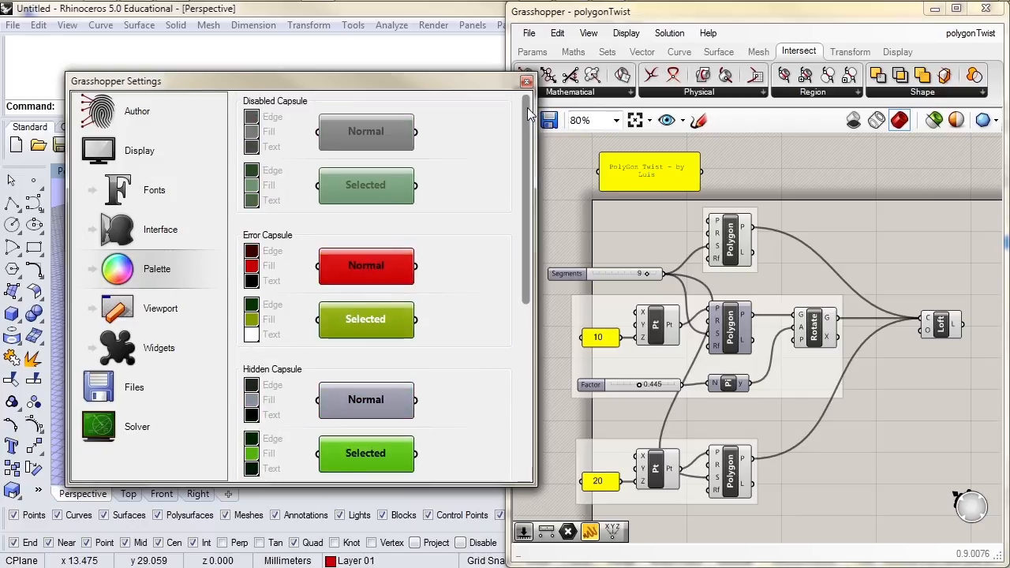
# In the Viewport settings, recolour the default template materials: Normal to green (hue 159, saturation 88, value 90, alpha 134), Selected to light green (hue 83)
pyautogui.click(176, 304)
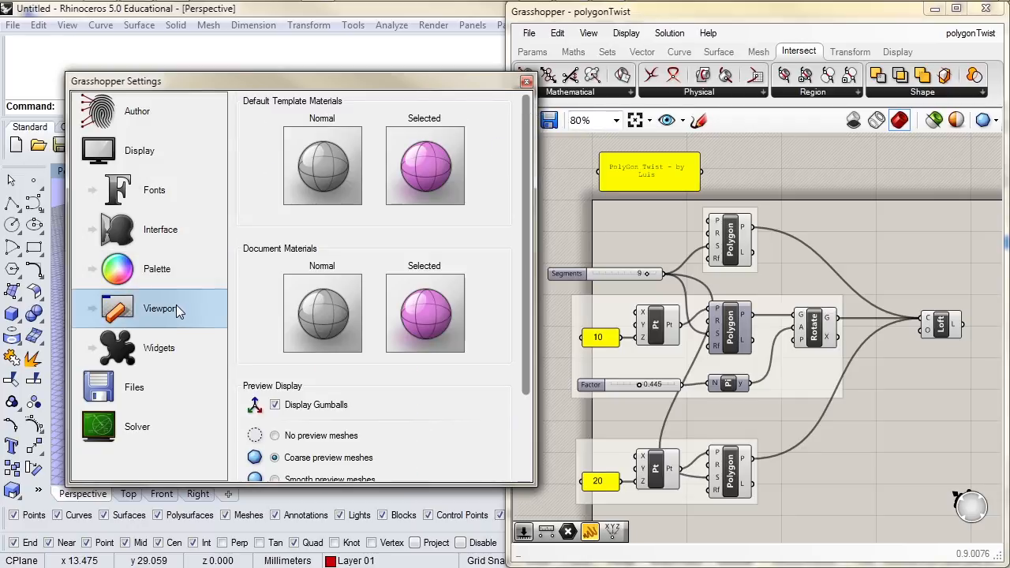
pyautogui.moveTo(480, 79); pyautogui.dragTo(513, 68)
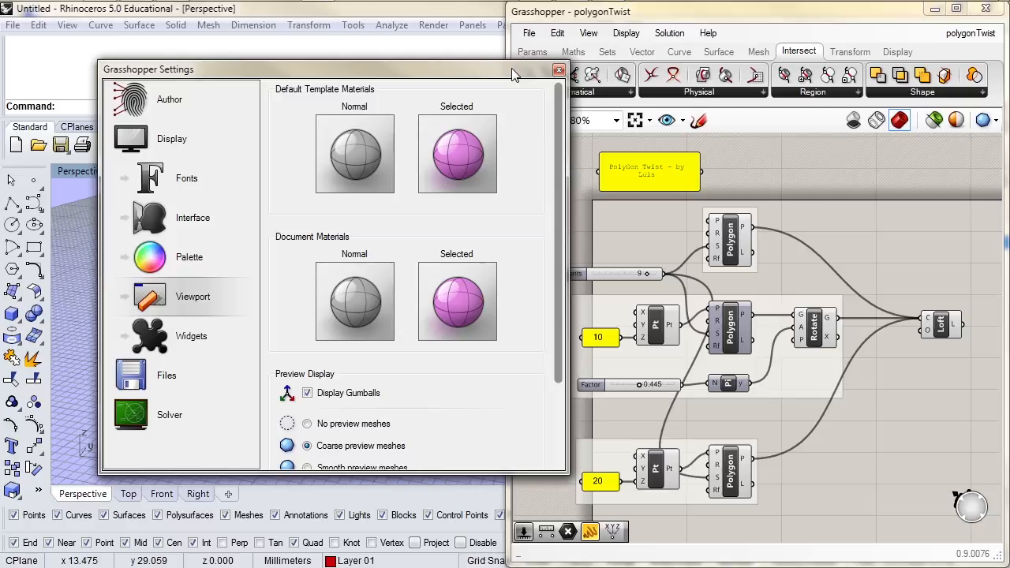
pyautogui.rightClick(366, 151)
pyautogui.moveTo(493, 272)
pyautogui.mouseDown()
pyautogui.moveTo(443, 255)
pyautogui.moveTo(460, 255)
pyautogui.moveTo(436, 280)
pyautogui.moveTo(442, 268)
pyautogui.mouseUp()
pyautogui.moveTo(411, 356); pyautogui.dragTo(457, 361)
pyautogui.moveTo(444, 245); pyautogui.dragTo(406, 209)
pyautogui.moveTo(468, 413)
pyautogui.mouseDown()
pyautogui.moveTo(442, 411)
pyautogui.moveTo(469, 409)
pyautogui.moveTo(459, 409)
pyautogui.mouseUp()
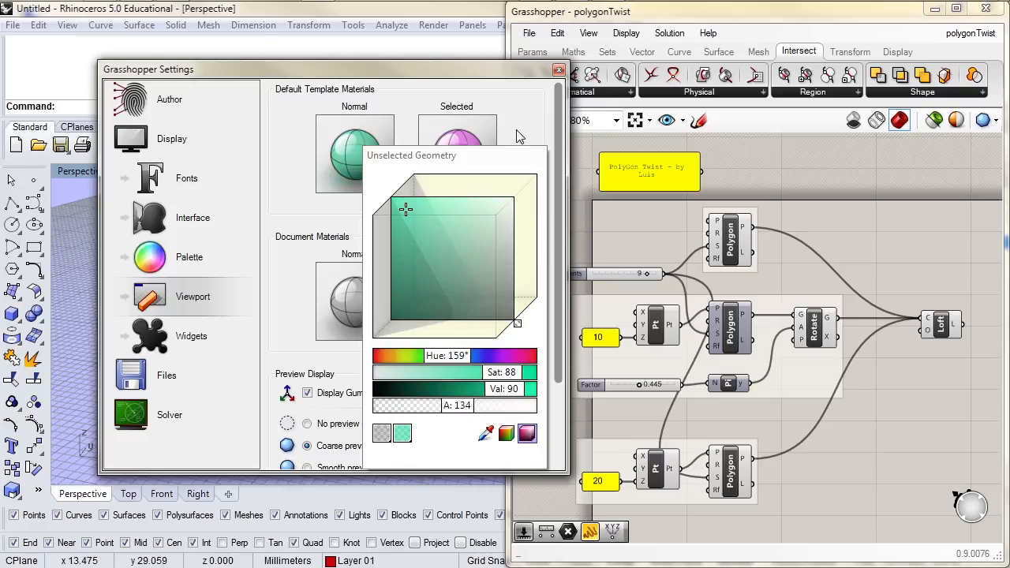
pyautogui.click(464, 152)
pyautogui.moveTo(624, 310); pyautogui.dragTo(602, 336)
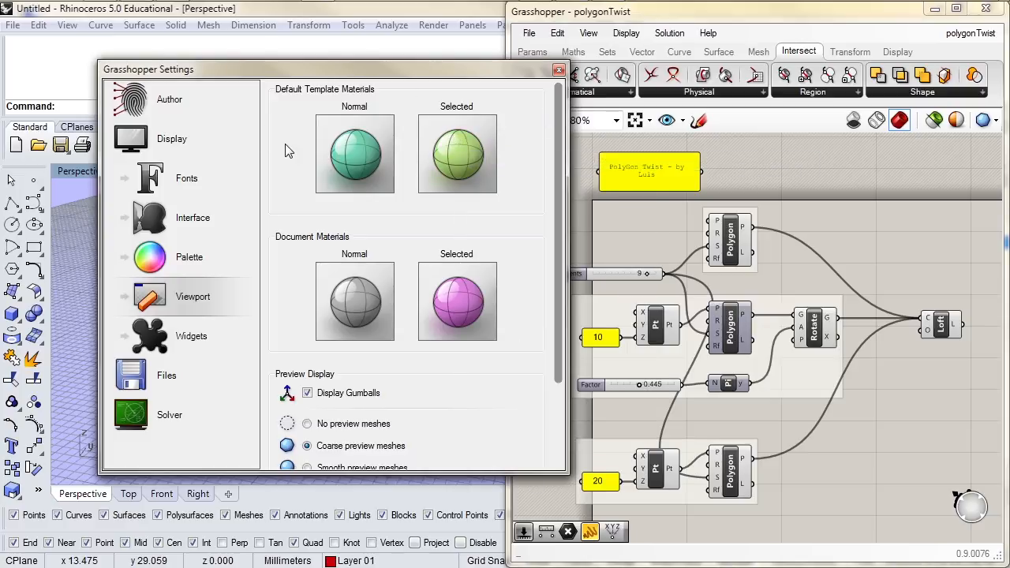
# Copy the Selected and Normal template materials onto the document materials and check both colours by selecting and deselecting the Loft component
pyautogui.moveTo(364, 71); pyautogui.dragTo(502, 81)
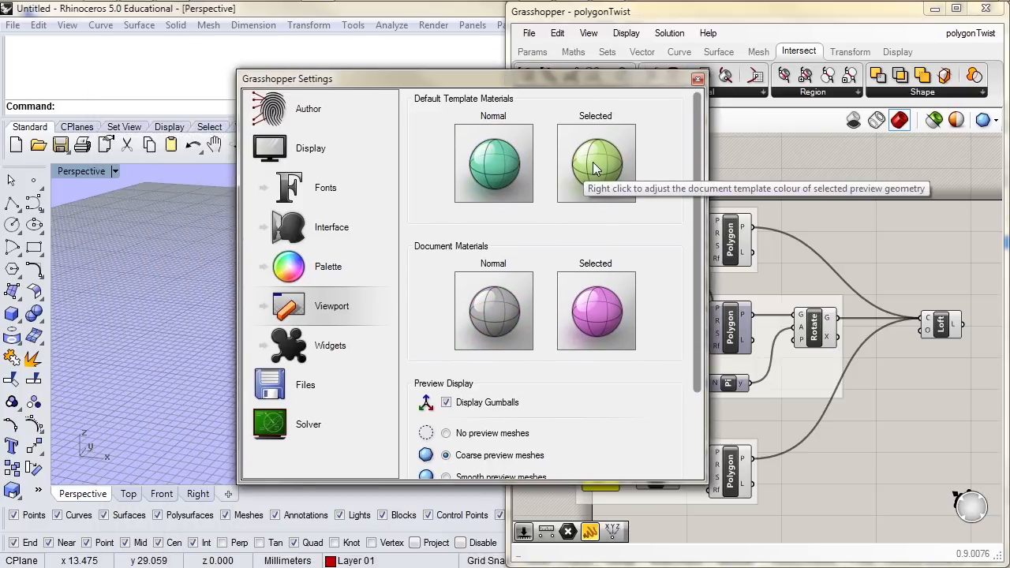
pyautogui.moveTo(517, 78); pyautogui.dragTo(795, 92)
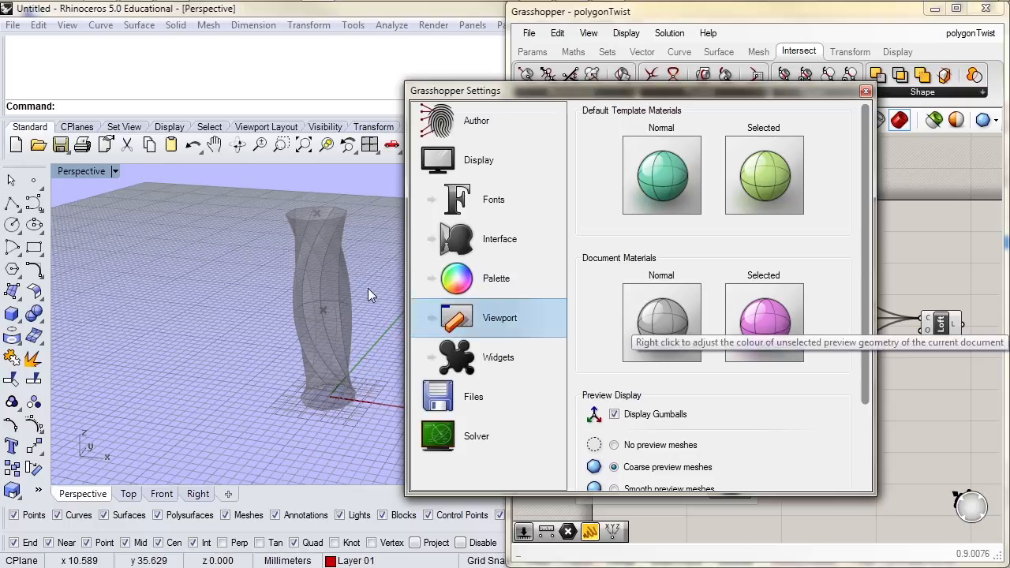
pyautogui.click(936, 321)
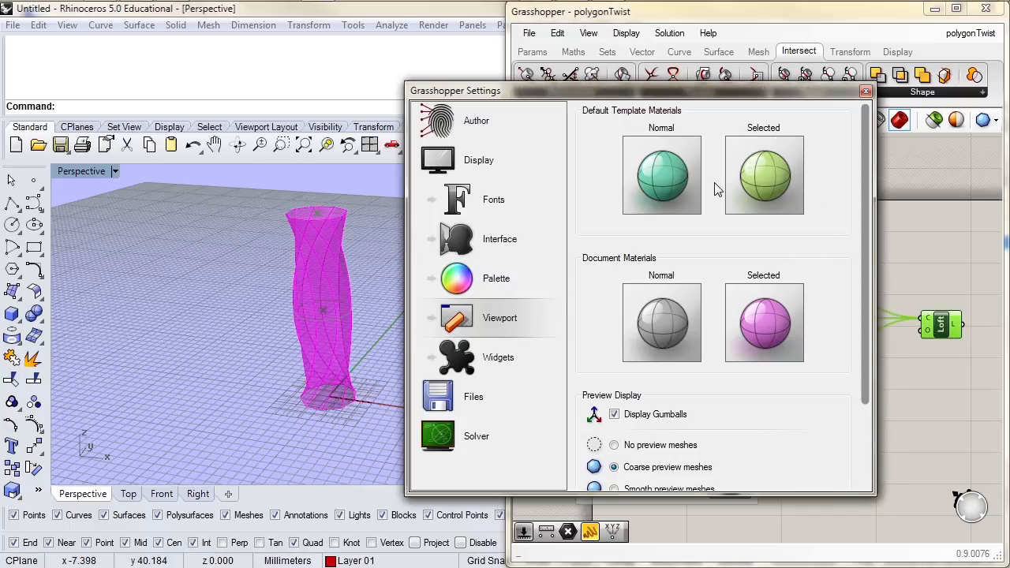
pyautogui.moveTo(775, 339); pyautogui.dragTo(775, 340)
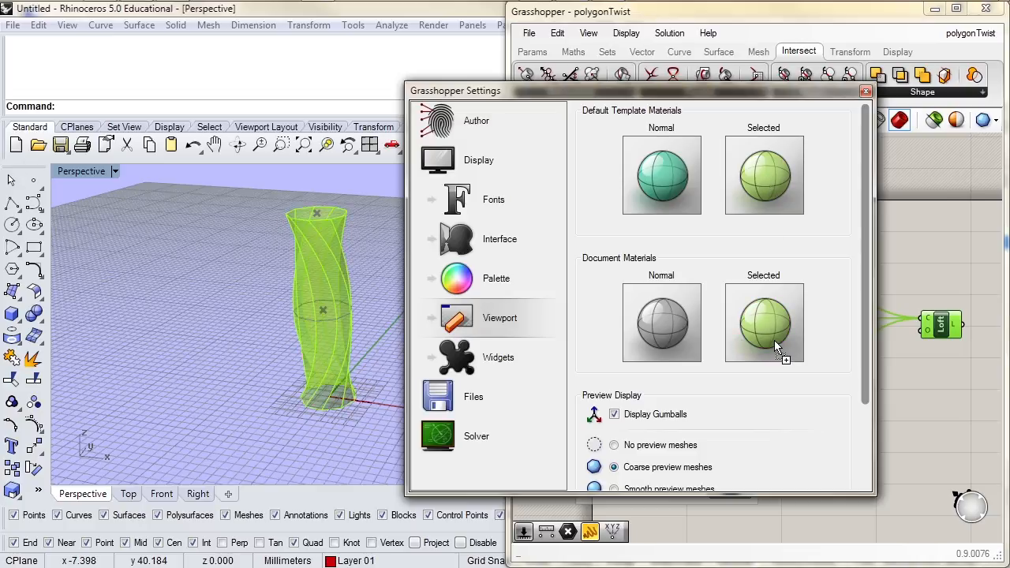
pyautogui.moveTo(668, 171); pyautogui.dragTo(667, 321)
pyautogui.moveTo(310, 277); pyautogui.dragTo(265, 293, button='right')
pyautogui.click(917, 253)
pyautogui.click(939, 318)
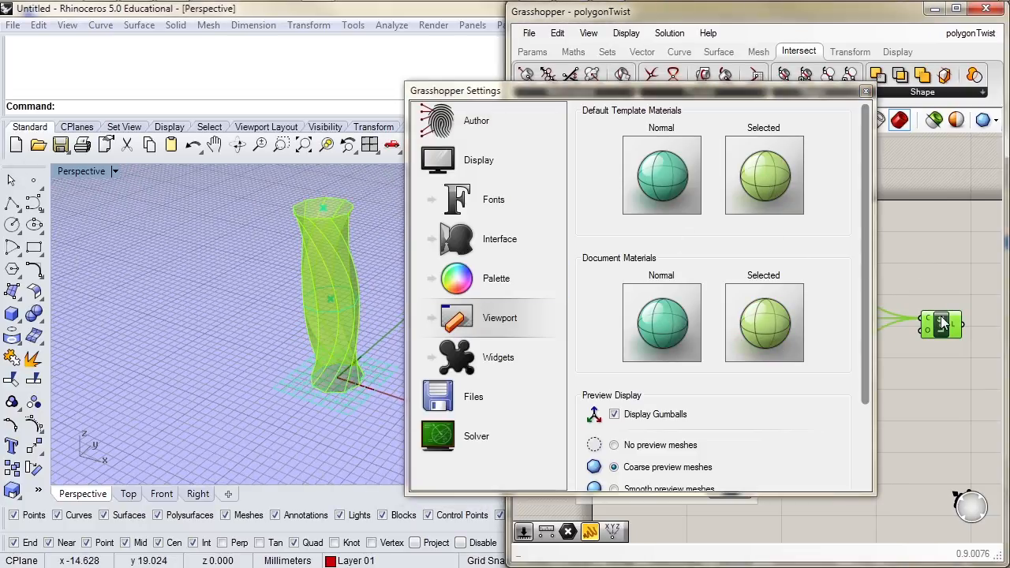
pyautogui.click(919, 251)
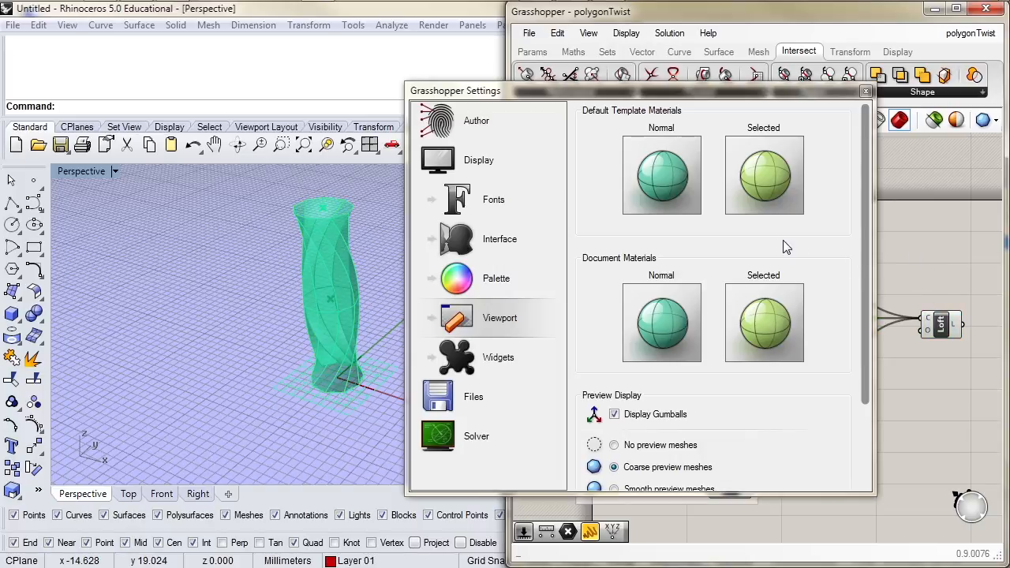
# Recolour the template materials to grey (saturation 0, value 53, alpha 134) for Normal and magenta for Selected, and copy both onto the document materials
pyautogui.click(676, 188)
pyautogui.moveTo(813, 320); pyautogui.dragTo(841, 296)
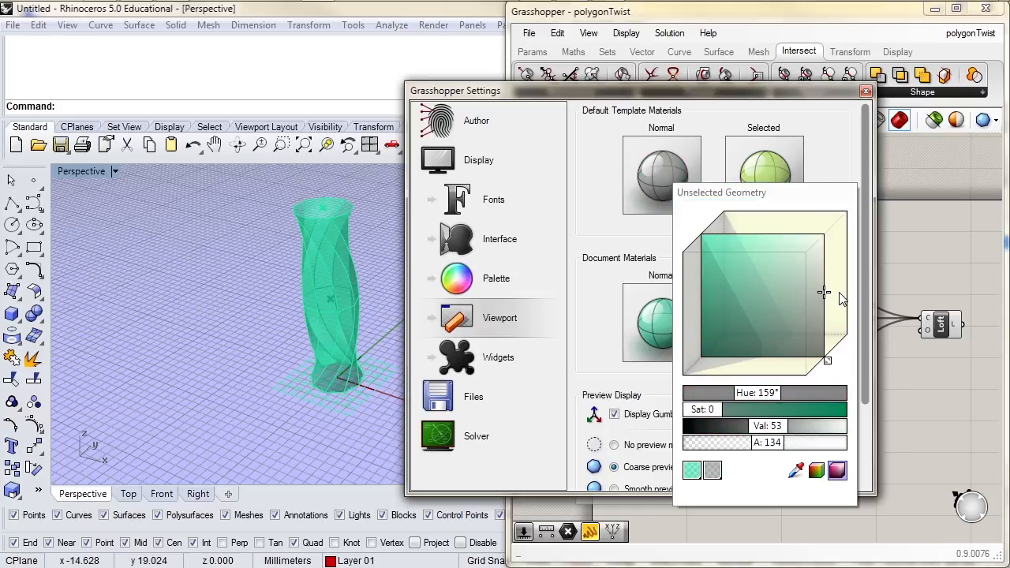
pyautogui.click(785, 160)
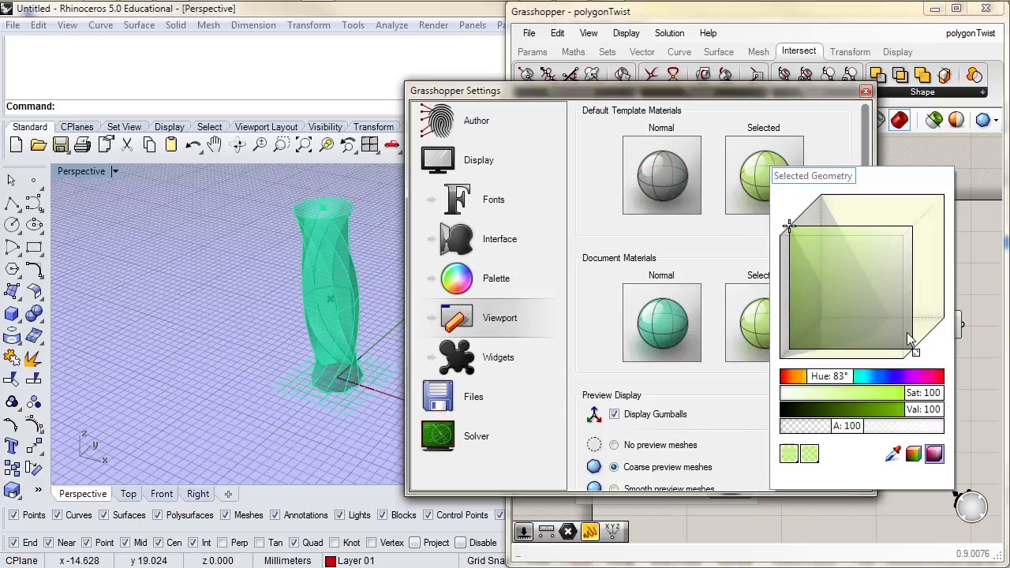
pyautogui.moveTo(911, 339); pyautogui.dragTo(961, 312)
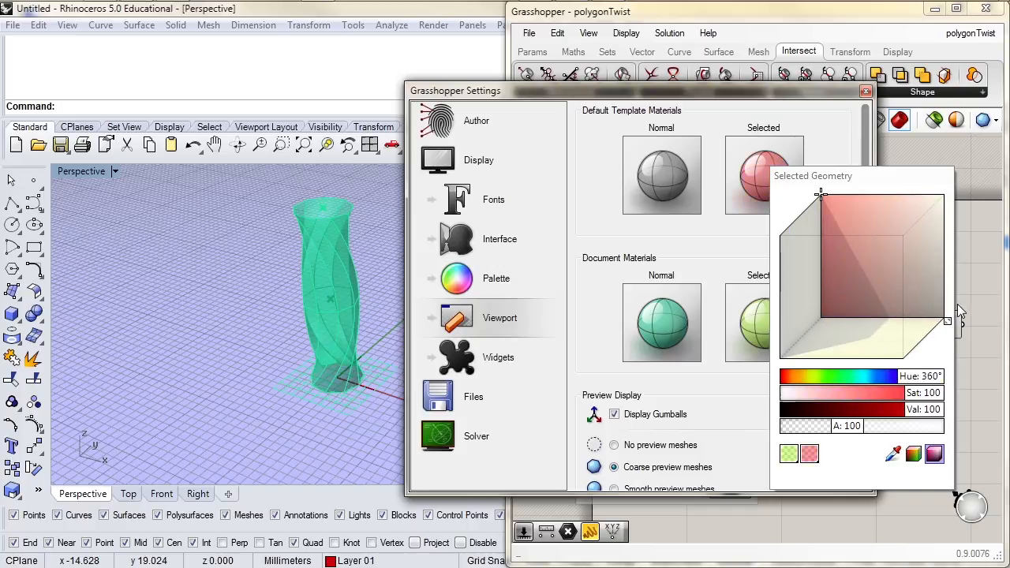
pyautogui.click(914, 454)
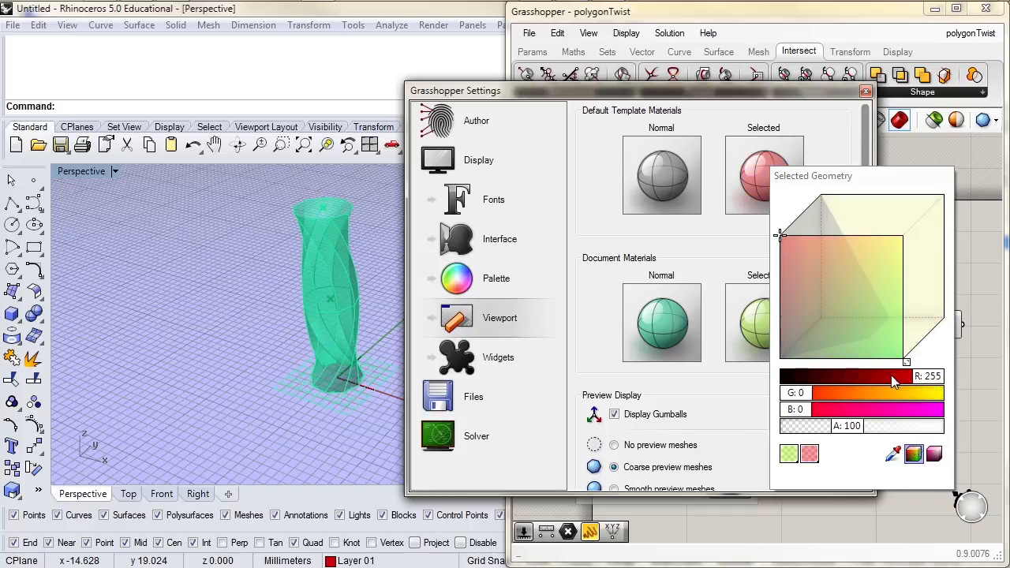
pyautogui.moveTo(908, 361); pyautogui.dragTo(963, 290)
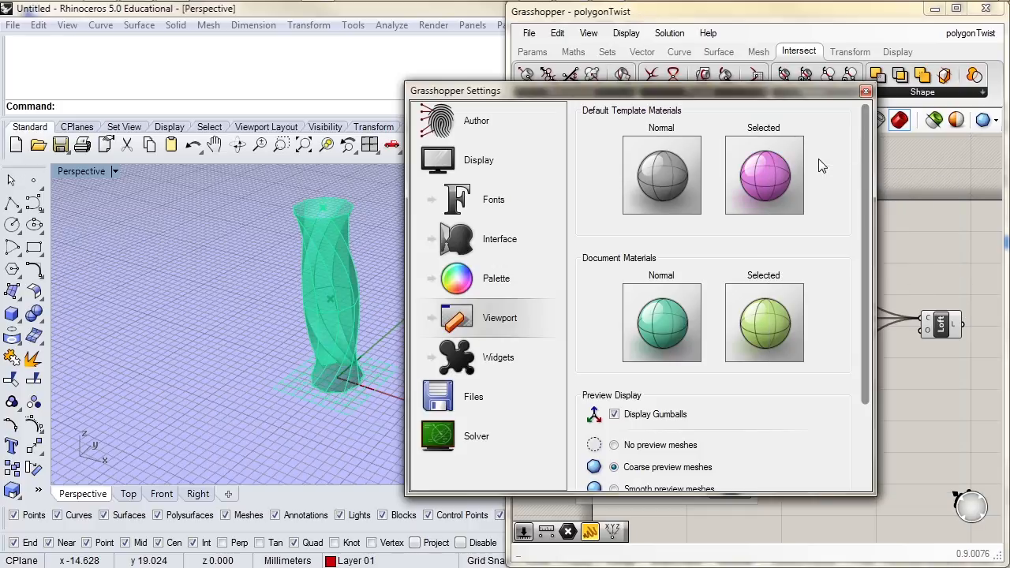
pyautogui.moveTo(772, 175); pyautogui.dragTo(787, 315)
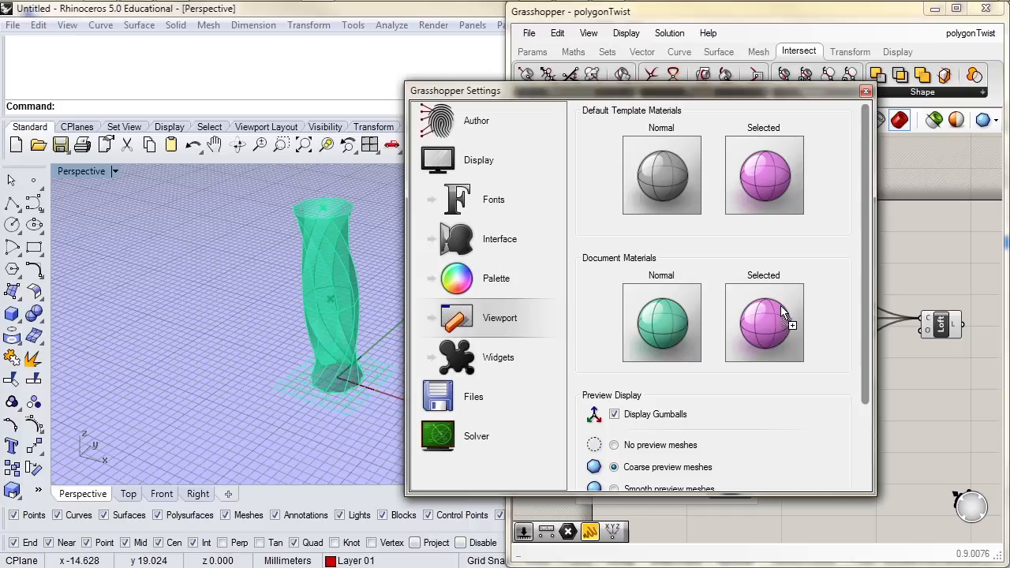
pyautogui.moveTo(675, 179); pyautogui.dragTo(667, 324)
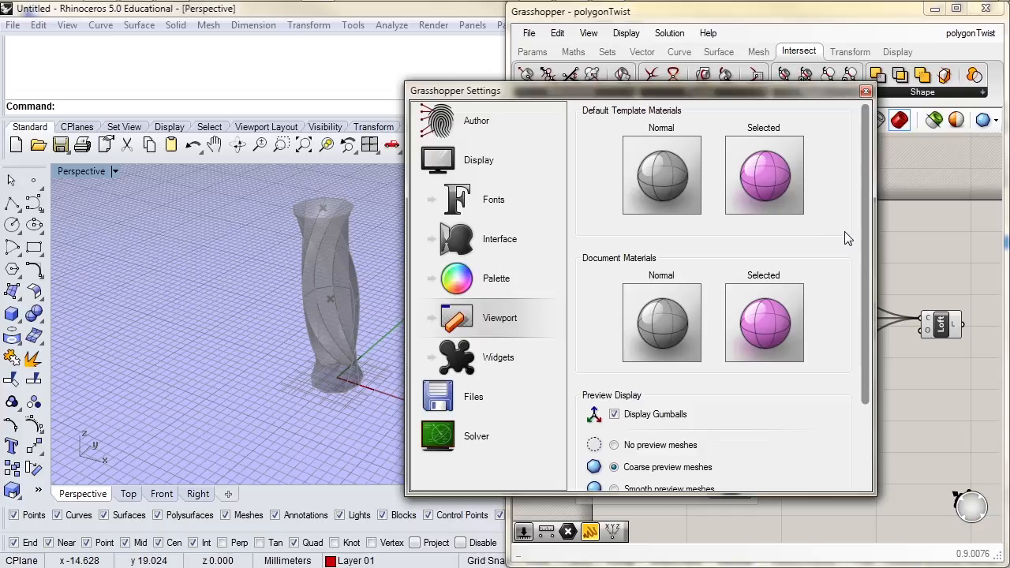
# Look over the preview mesh options of the Viewport settings and the canvas options of the Widgets settings
pyautogui.moveTo(865, 241); pyautogui.dragTo(858, 341)
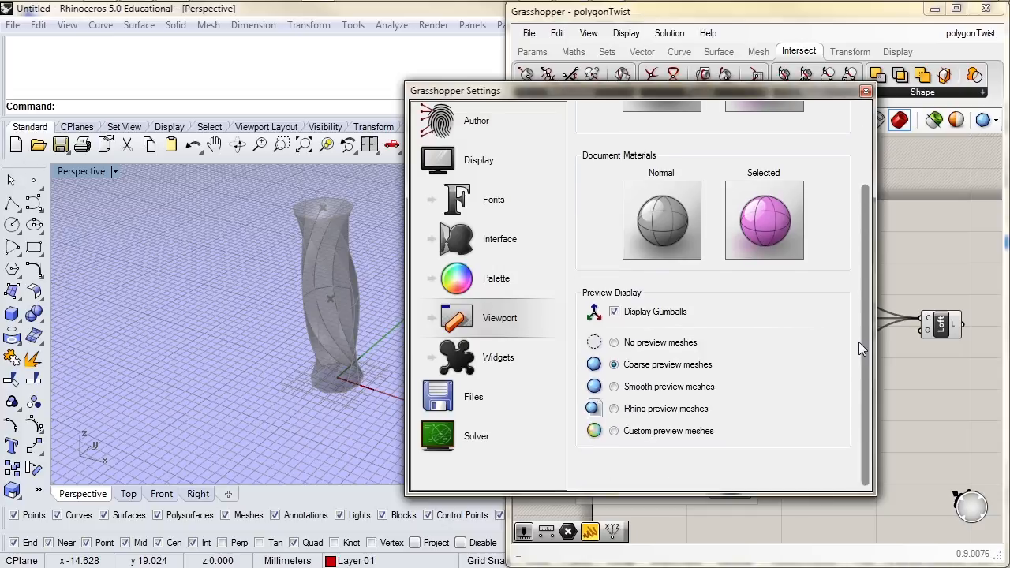
pyautogui.click(451, 357)
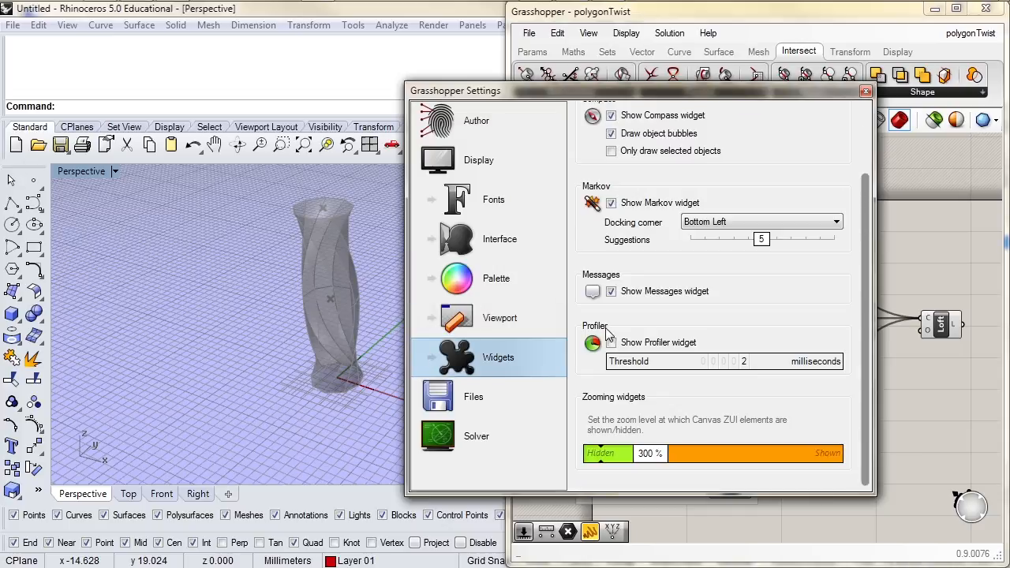
pyautogui.moveTo(863, 291); pyautogui.dragTo(865, 192)
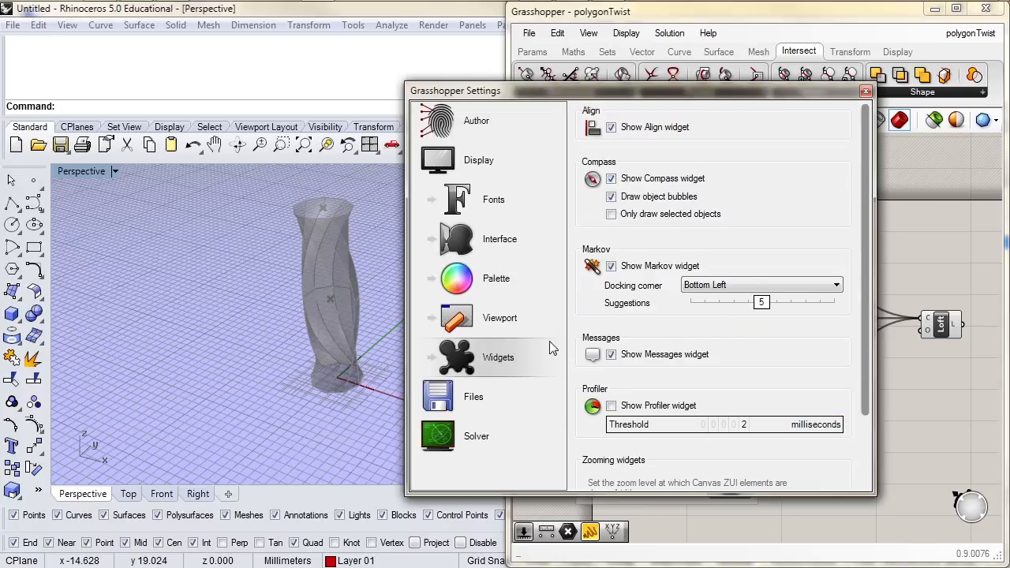
# Examine the autosave, recent files and template options of the Files settings and the plug-in loading list of the Solver settings
pyautogui.click(482, 397)
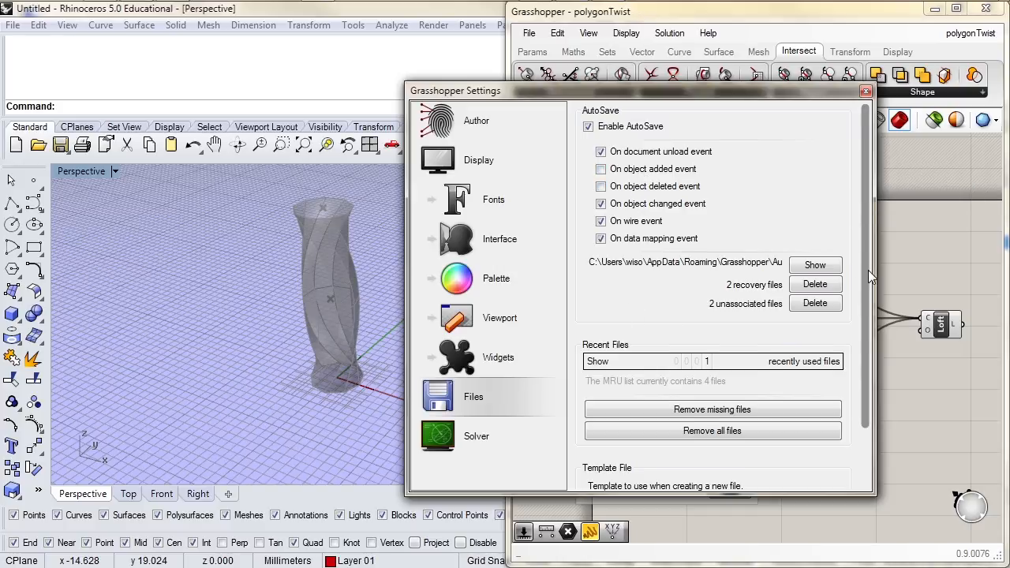
pyautogui.moveTo(868, 270); pyautogui.dragTo(865, 345)
pyautogui.click(466, 440)
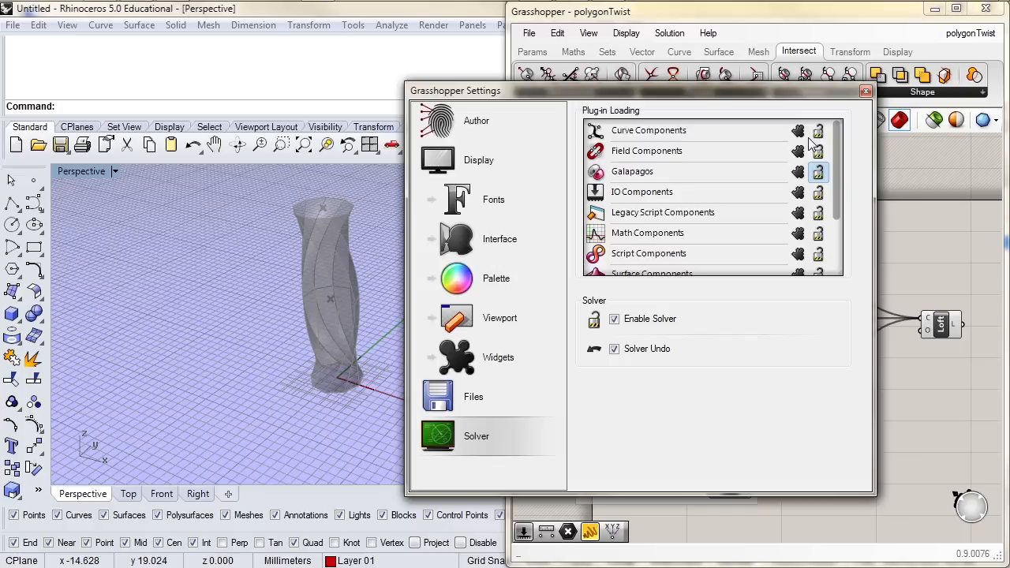
pyautogui.moveTo(838, 197); pyautogui.dragTo(858, 172)
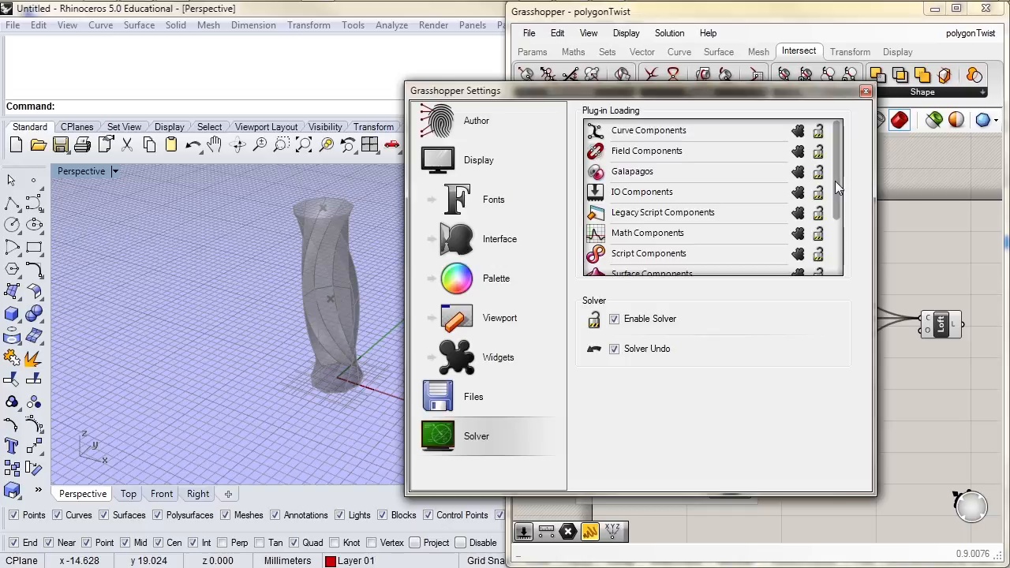
# Go back through the Files and Widgets settings to review the default template and document materials in the Viewport settings
pyautogui.click(503, 399)
pyautogui.click(490, 361)
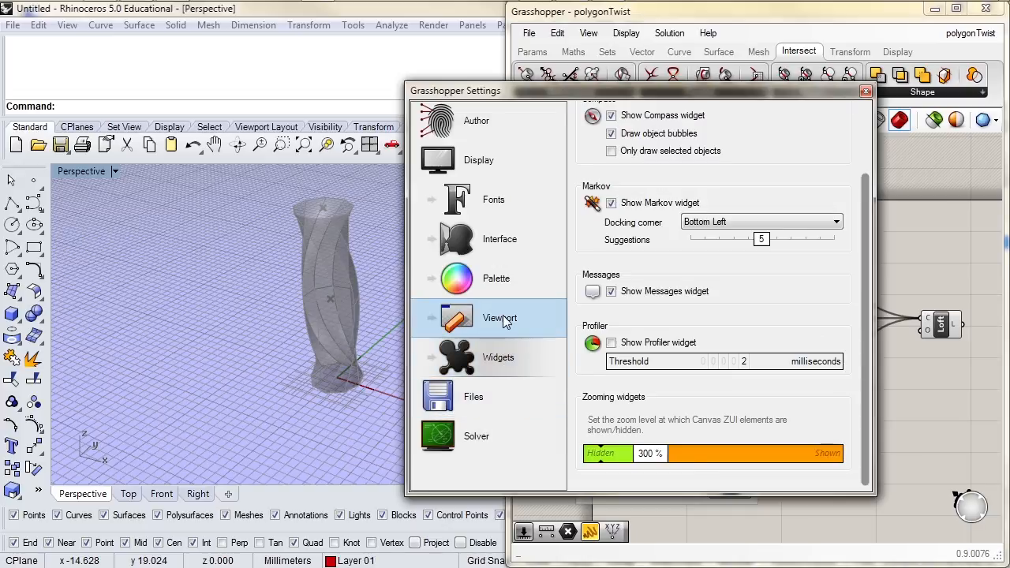
pyautogui.click(506, 320)
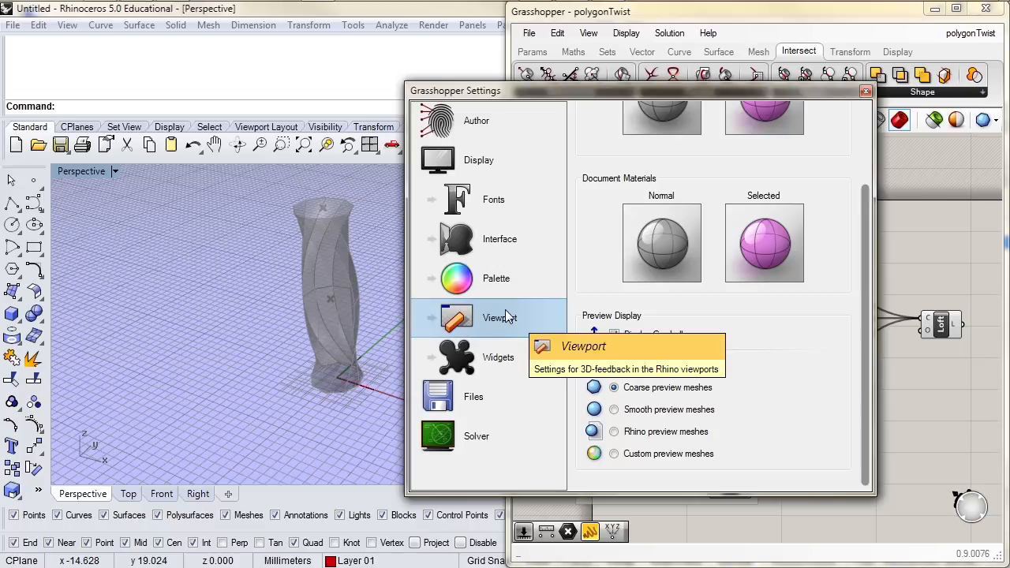
pyautogui.moveTo(859, 243); pyautogui.dragTo(863, 155)
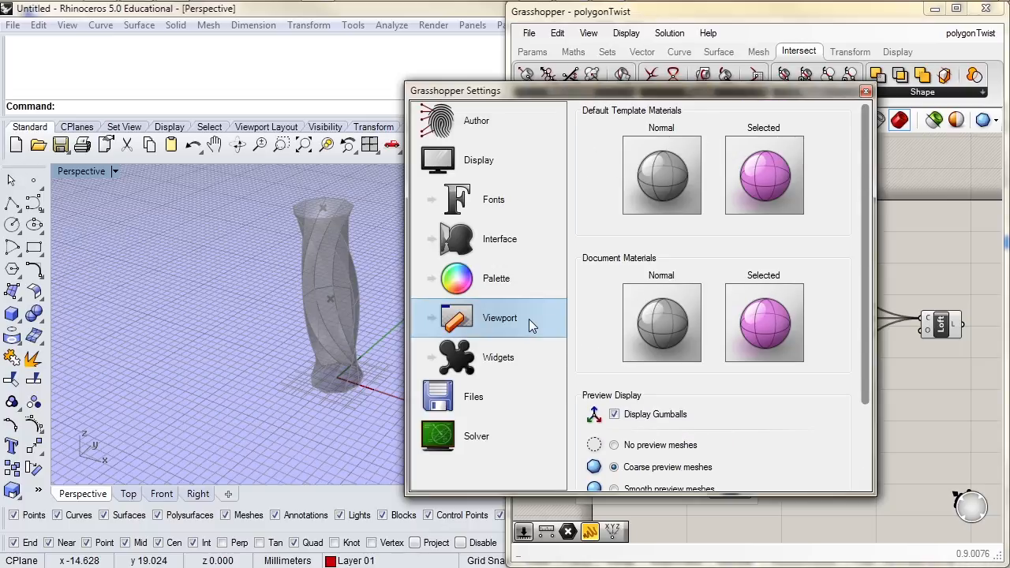